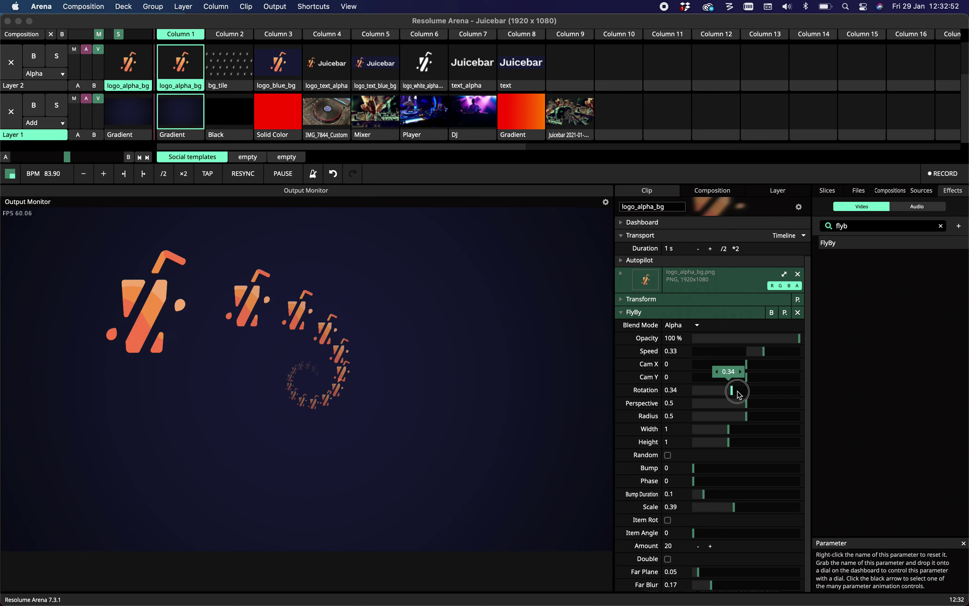
Adjust the FlyBy effect on the logo clip to rotation 0, speed 0.2 and perspective 0.5.
left_click_drag(739, 392, 691, 390)
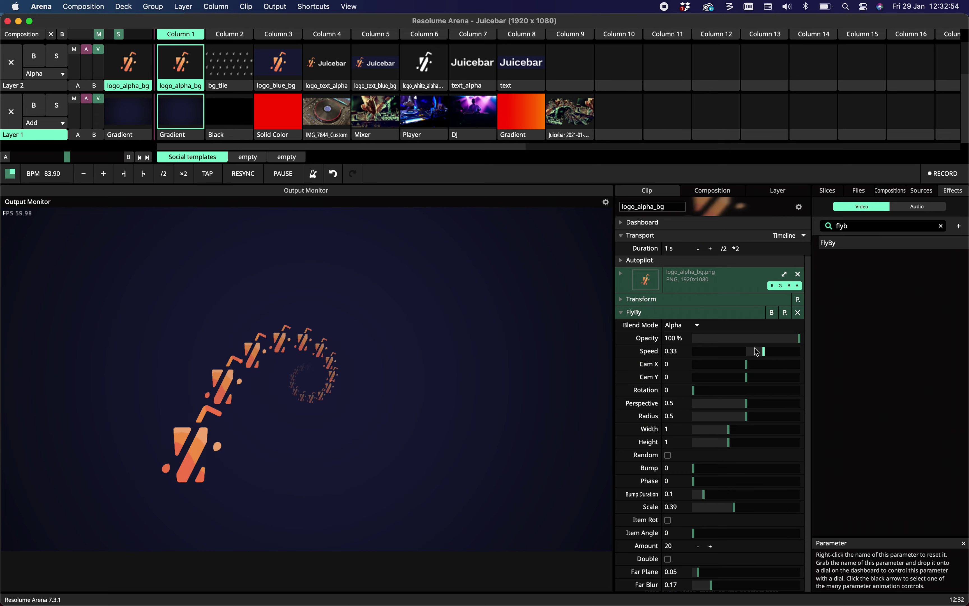
left_click_drag(697, 393, 711, 393)
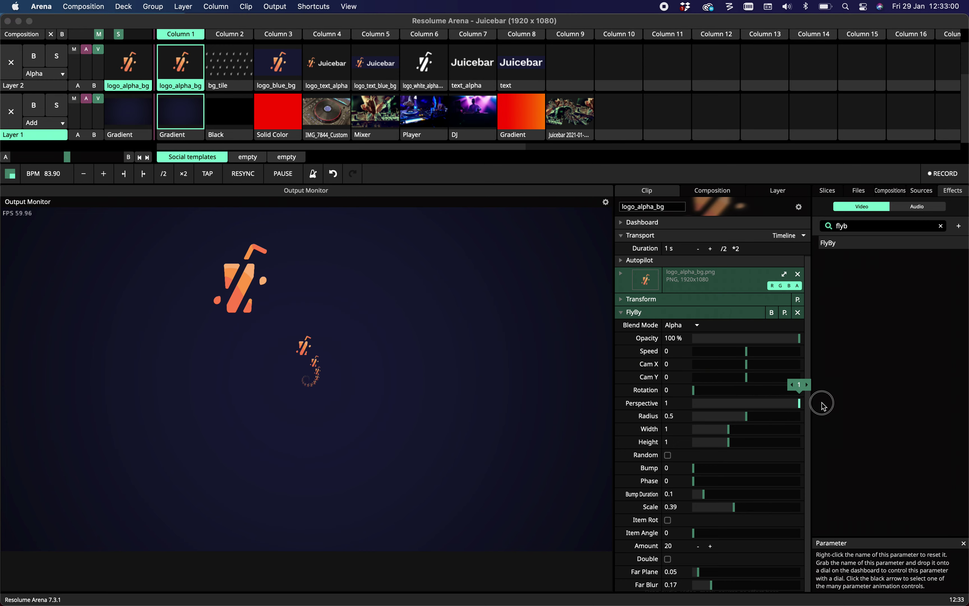
left_click_drag(771, 407, 714, 413)
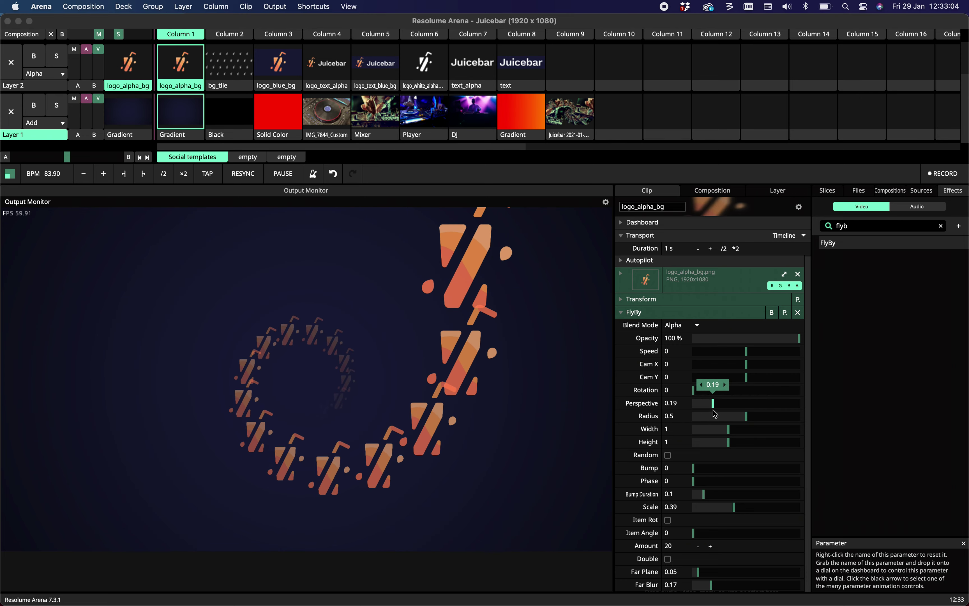
left_click_drag(746, 352, 756, 351)
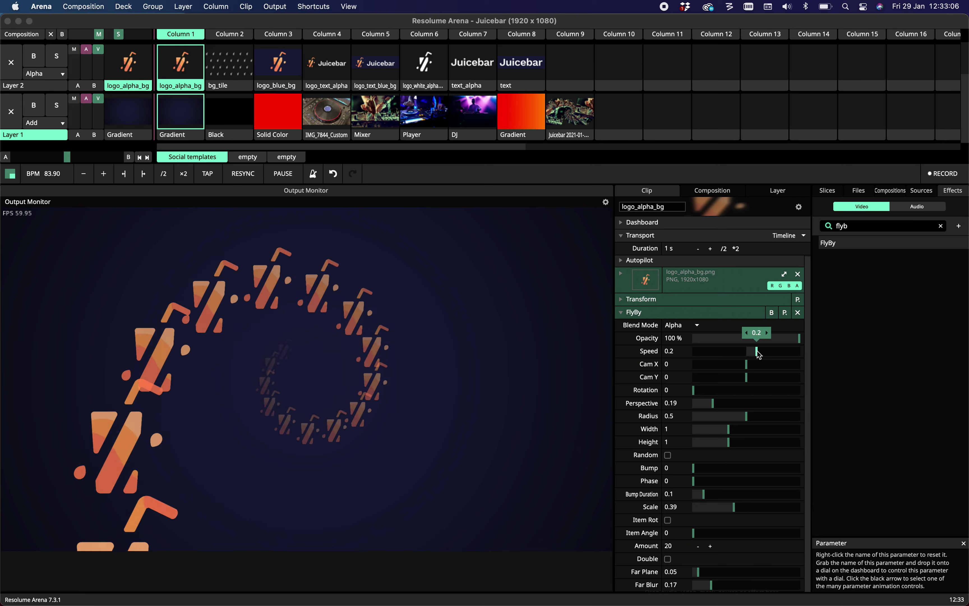
left_click_drag(713, 403, 787, 405)
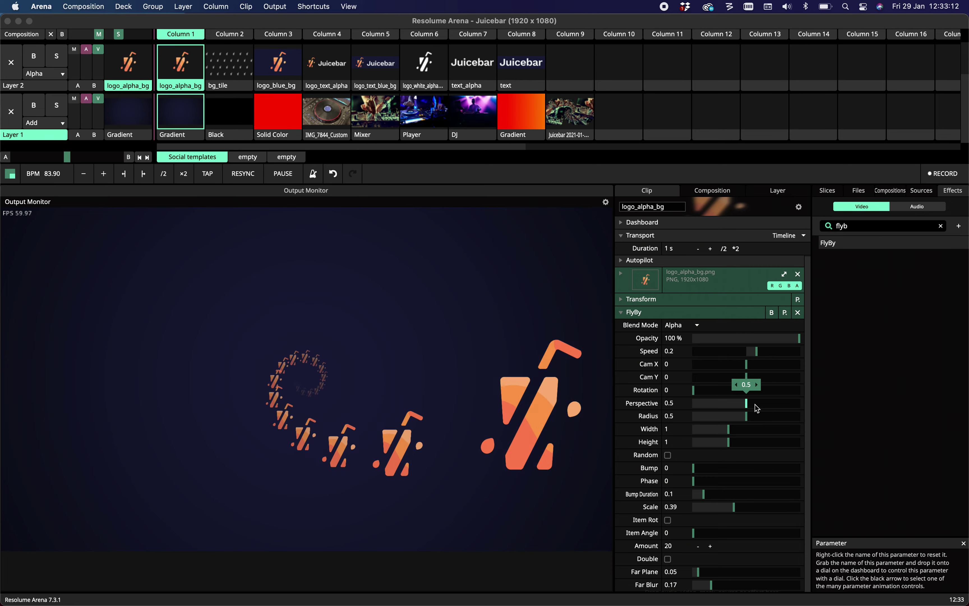
Set the FlyBy radius to 0.54, width to 0 and height to 3, with Random enabled.
left_click_drag(746, 416, 722, 432)
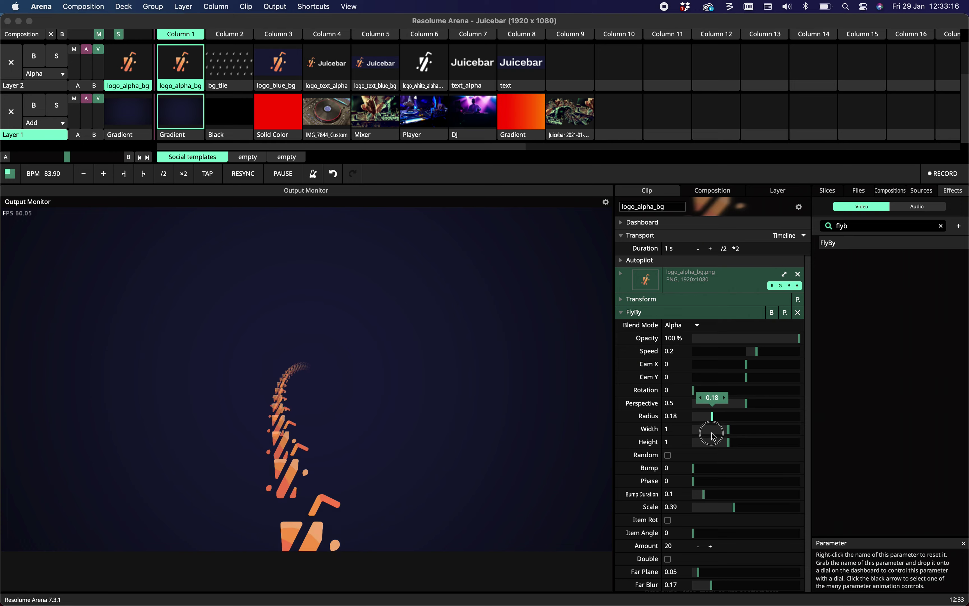
left_click_drag(686, 444, 727, 431)
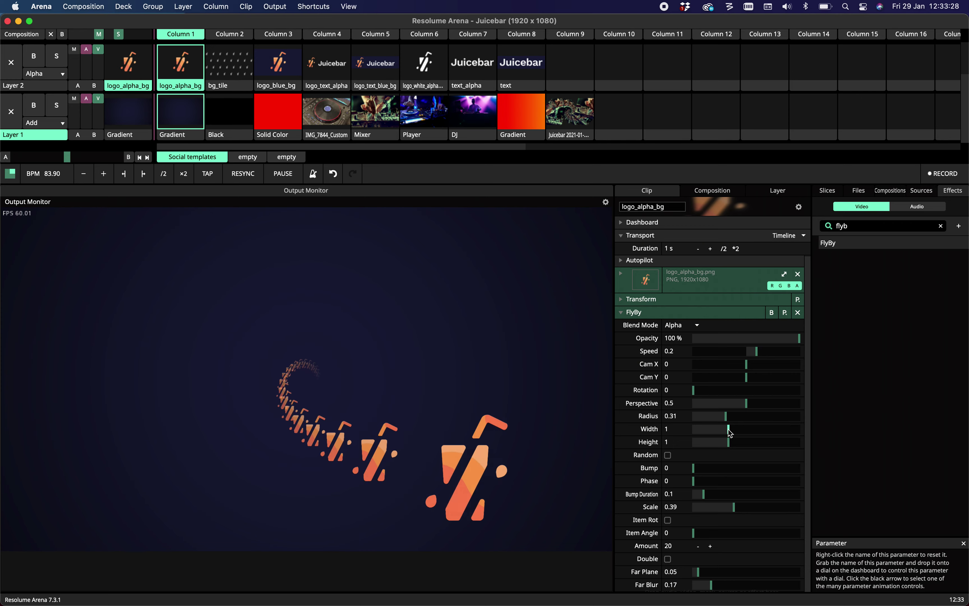
left_click_drag(728, 432, 790, 433)
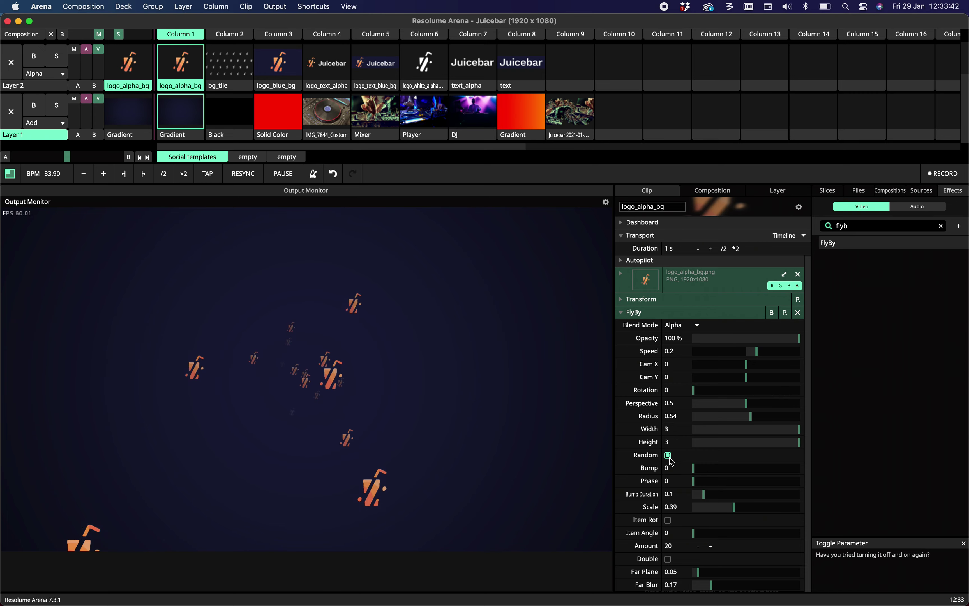
mouse_move(774, 433)
left_mouse_down()
mouse_move(667, 430)
mouse_move(765, 428)
left_mouse_up()
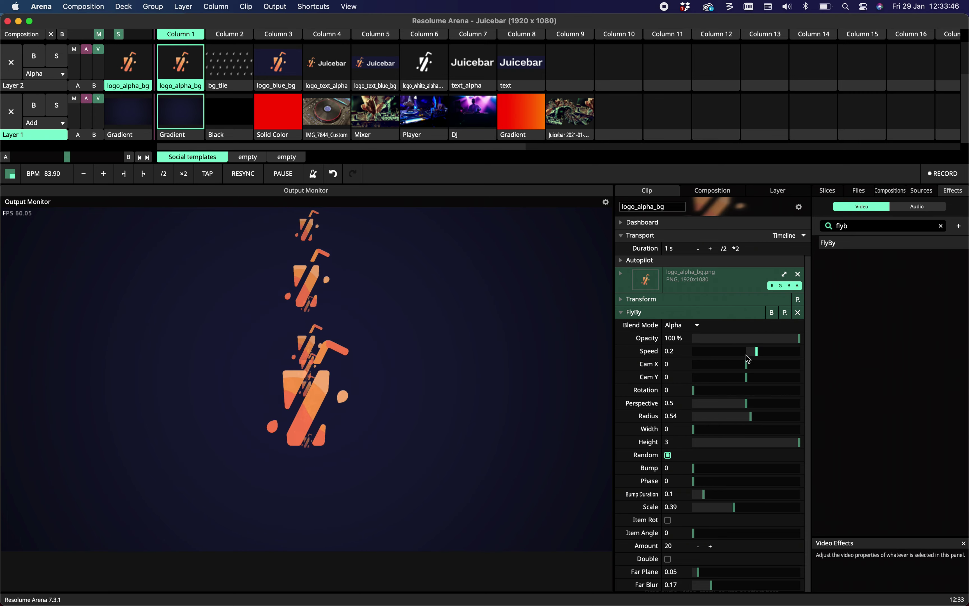
Try Cam X at 3 and return it to 0, with Random disabled, width at 3 and scale at 0.95.
left_click(745, 366)
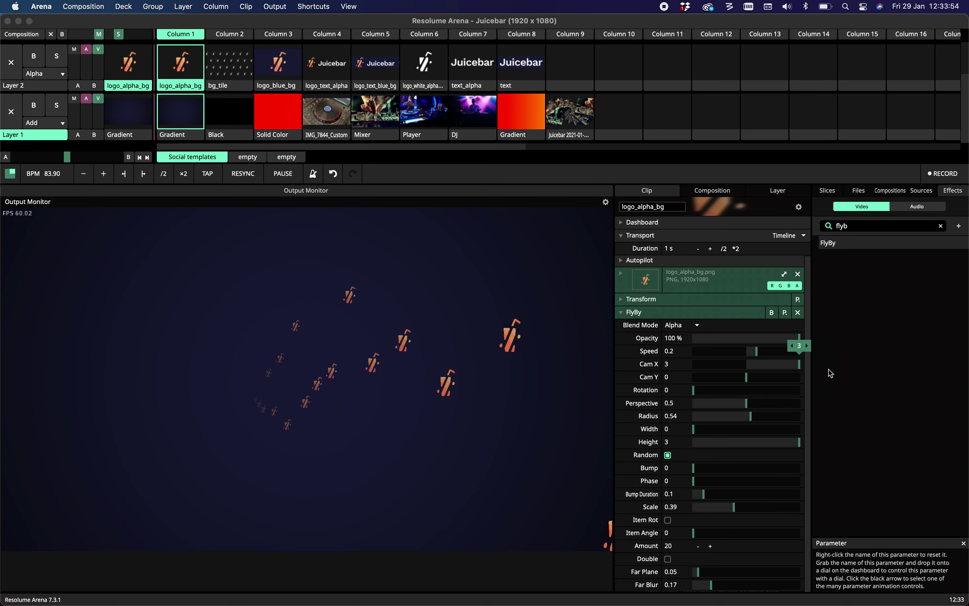
left_click_drag(799, 367, 745, 365)
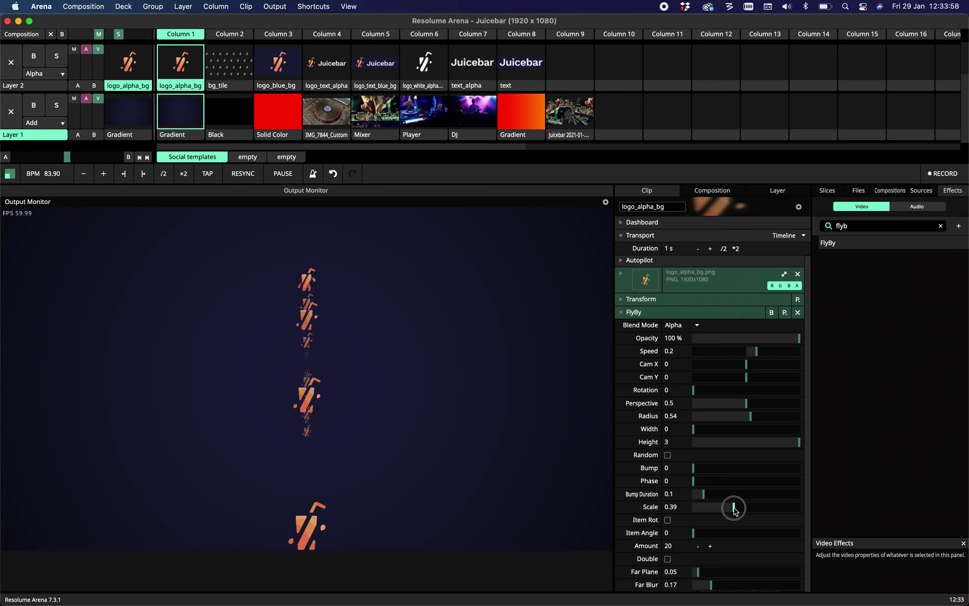
mouse_move(771, 510)
left_mouse_down()
mouse_move(804, 511)
mouse_move(760, 516)
left_mouse_up()
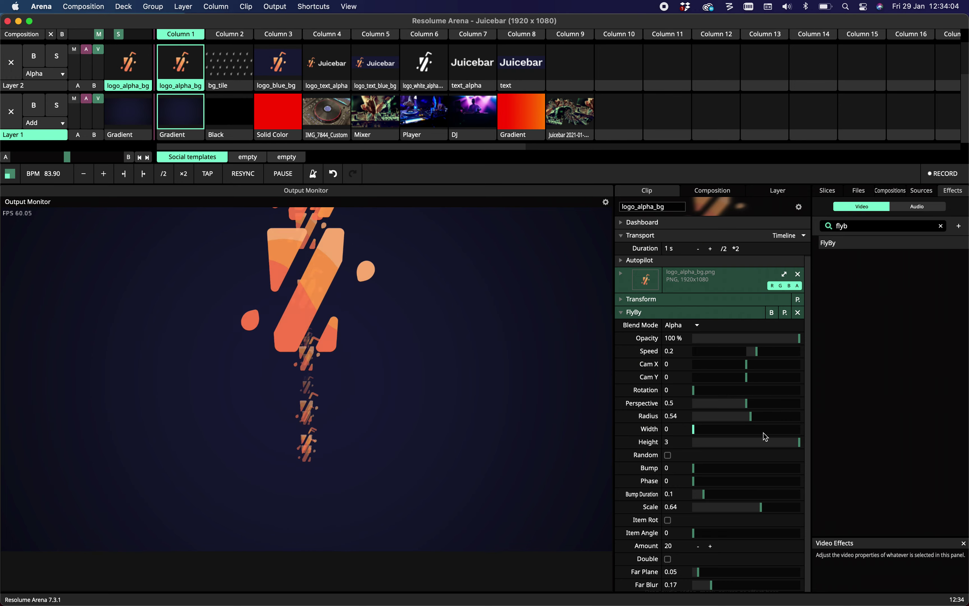
left_click_drag(756, 508, 795, 511)
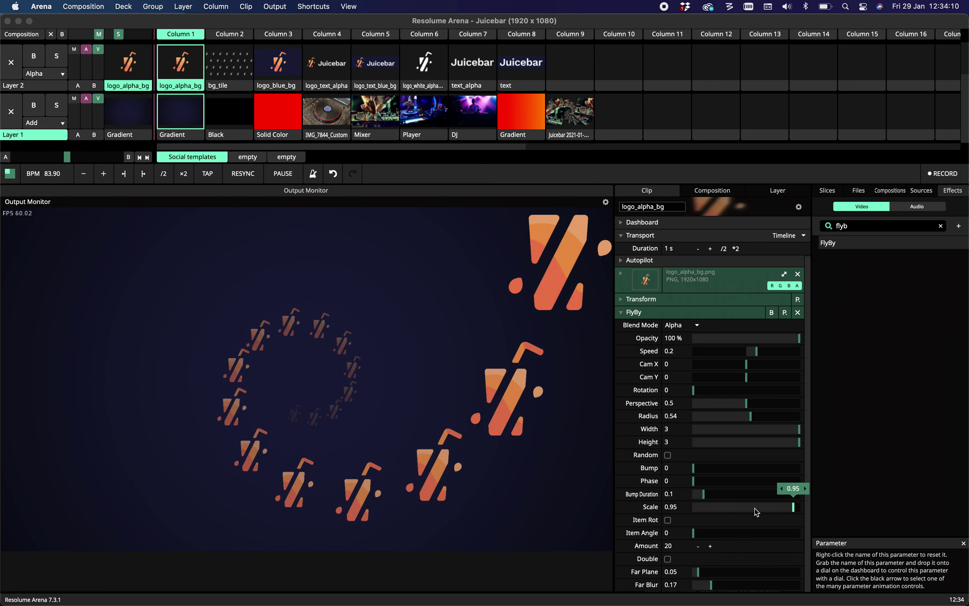
Enable Item Rot for the flying logos and set Item Angle to 0.28.
left_click(667, 520)
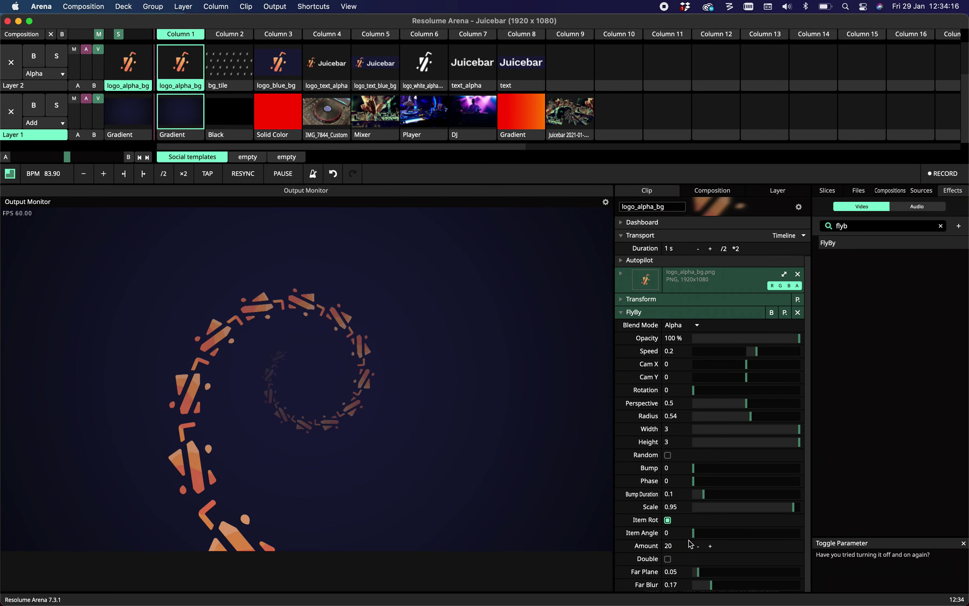
left_click_drag(699, 533, 723, 539)
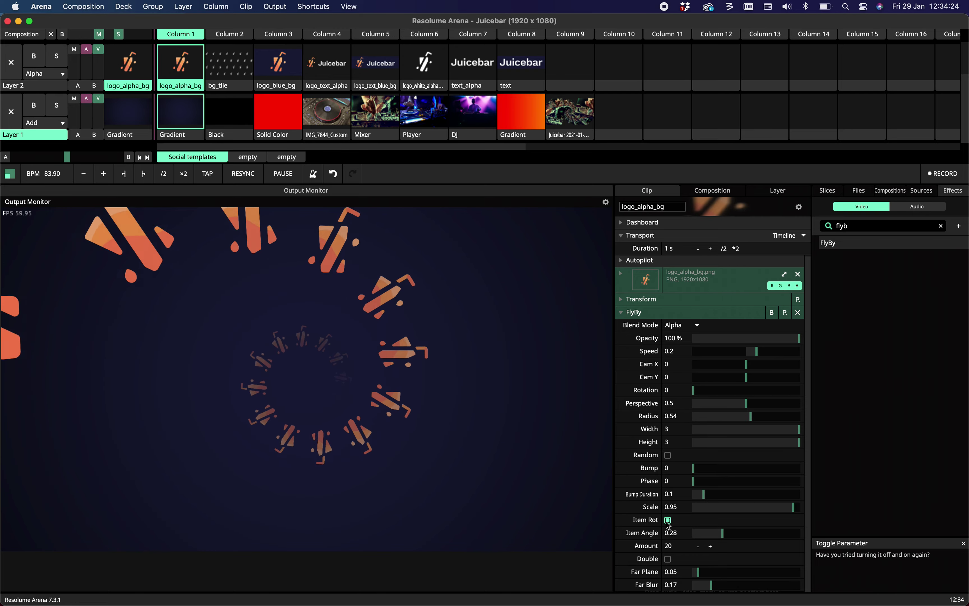
Increase the FlyBy amount to 43, set Far Plane to 0.02 and enable Double.
left_click_drag(672, 545, 833, 550)
left_click_drag(698, 573, 564, 547)
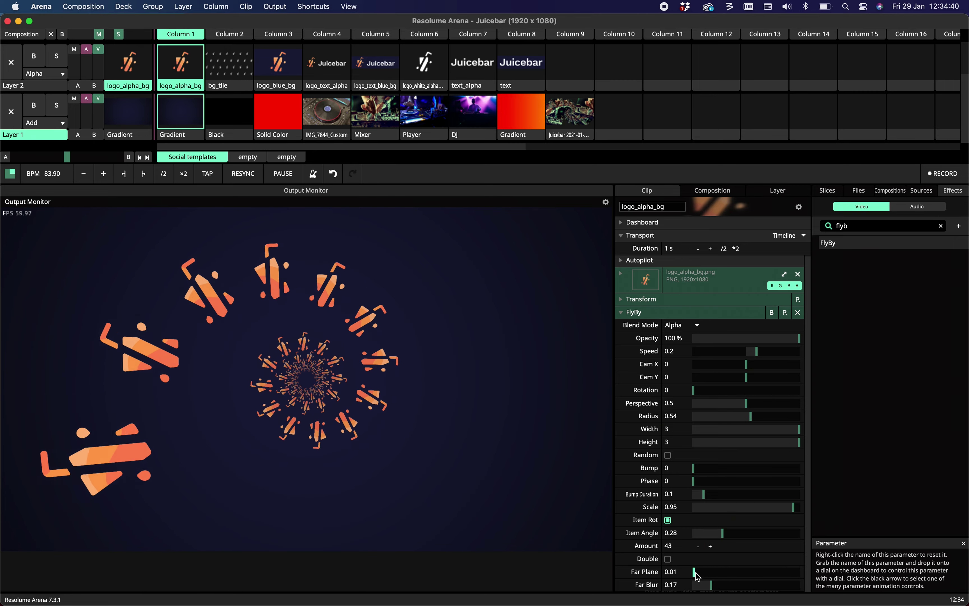
left_click_drag(696, 574, 696, 573)
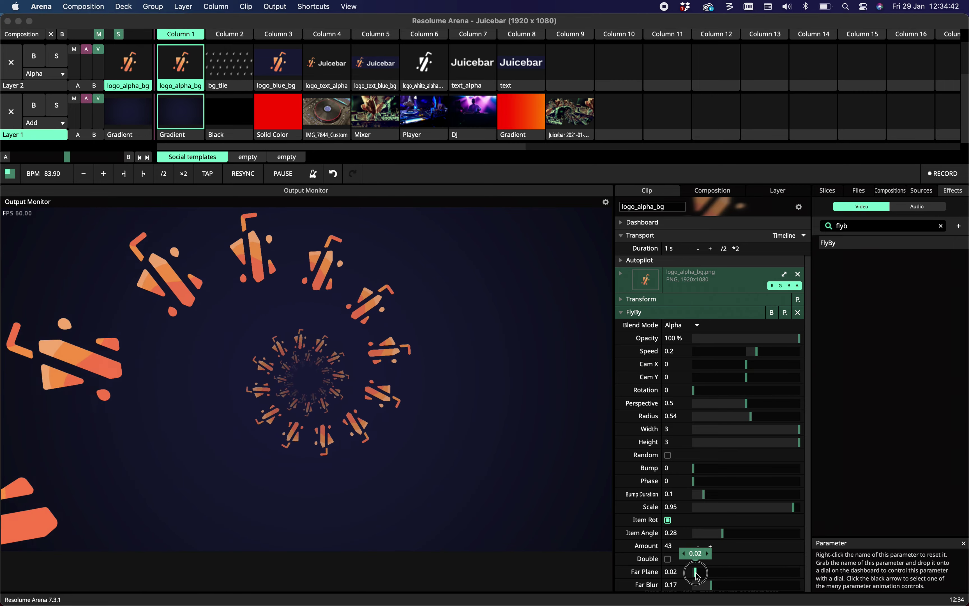
left_click(667, 558)
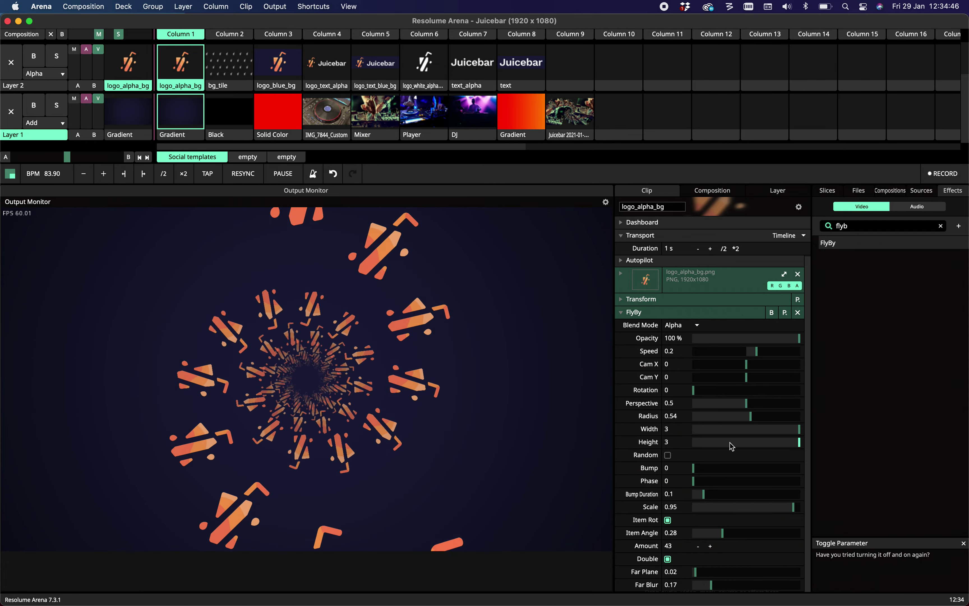
Reshape the doubled logo spiral with radius 0.06, item angle 0.54, scale 1 and perspective 0.33.
left_click_drag(737, 423, 701, 429)
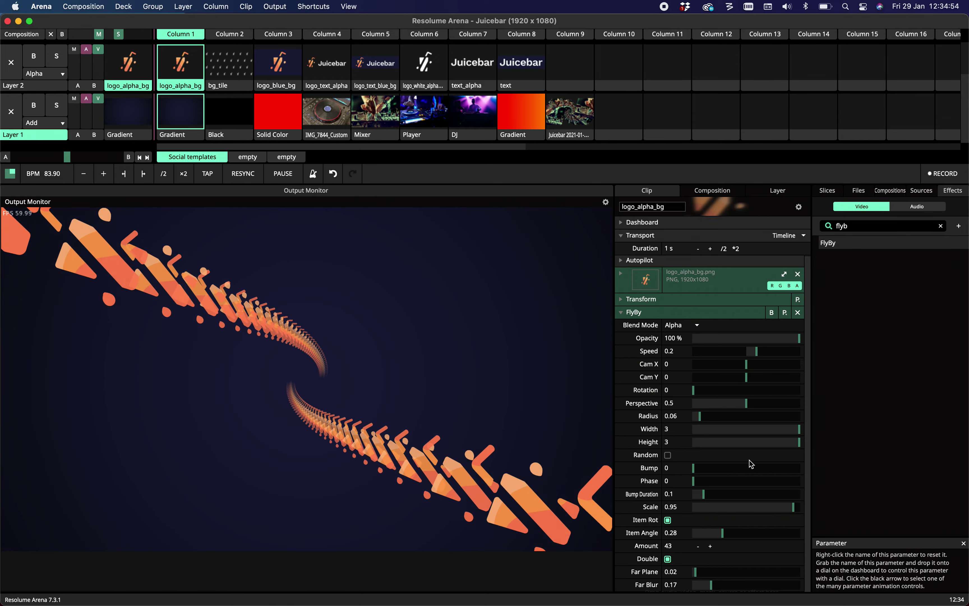
left_click_drag(724, 533, 751, 541)
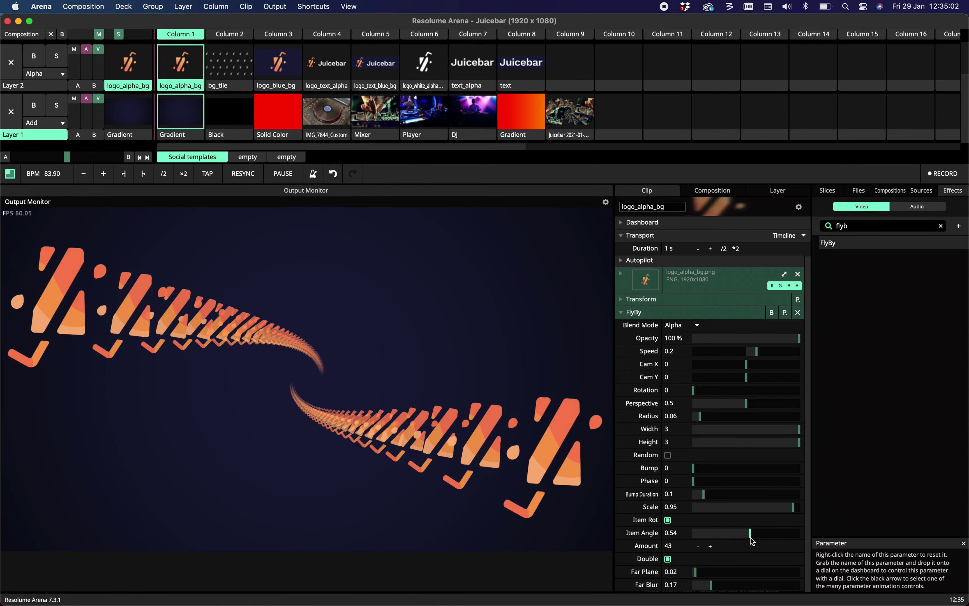
left_click_drag(746, 403, 772, 405)
left_click_drag(724, 508, 741, 507)
left_click_drag(823, 517, 825, 513)
left_click(772, 402)
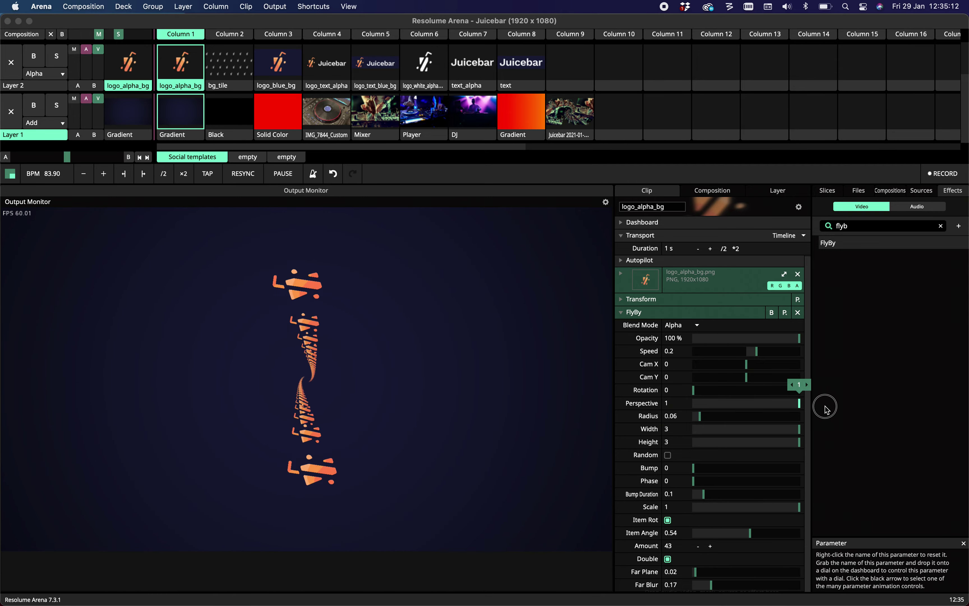
left_click_drag(765, 413, 731, 426)
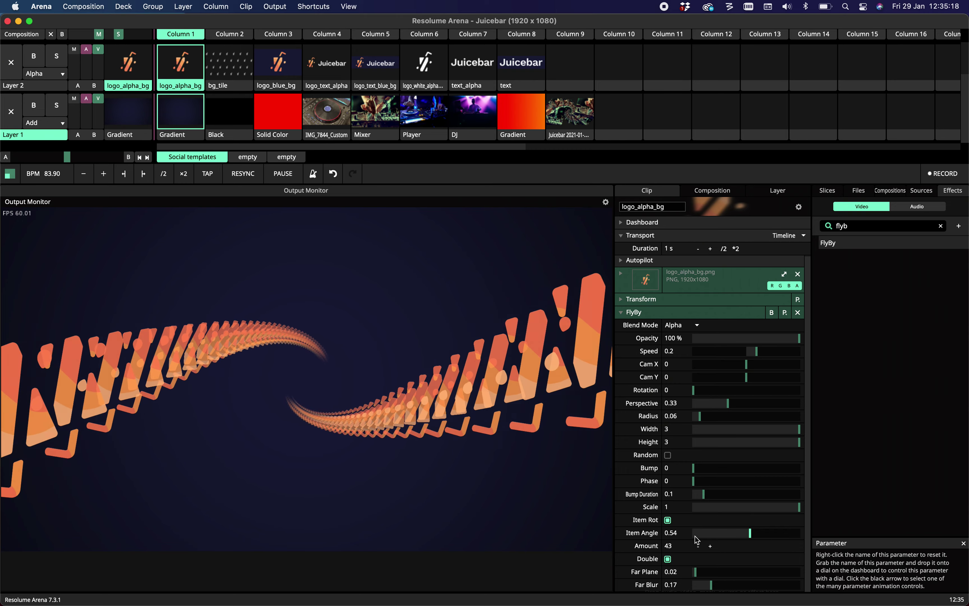
Set Bump and Bump Duration to 1 and animate the Phase parameter with BPM Sync.
left_click_drag(693, 468, 796, 466)
left_click(621, 482)
left_click(591, 377)
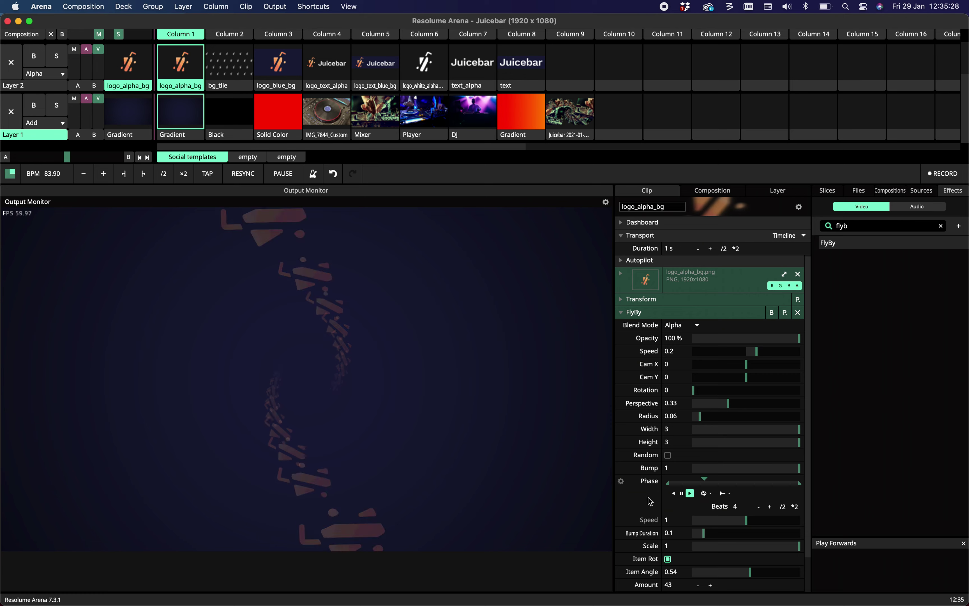
left_click_drag(704, 533, 892, 523)
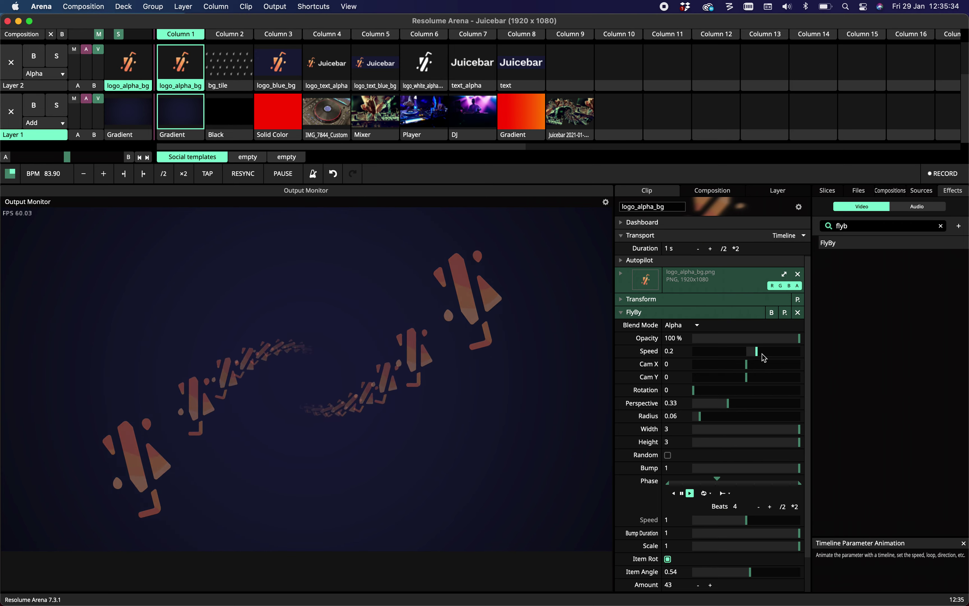
Set the FlyBy speed to 0 and shorten the Phase animation to 1 beat.
left_click_drag(769, 352, 759, 356)
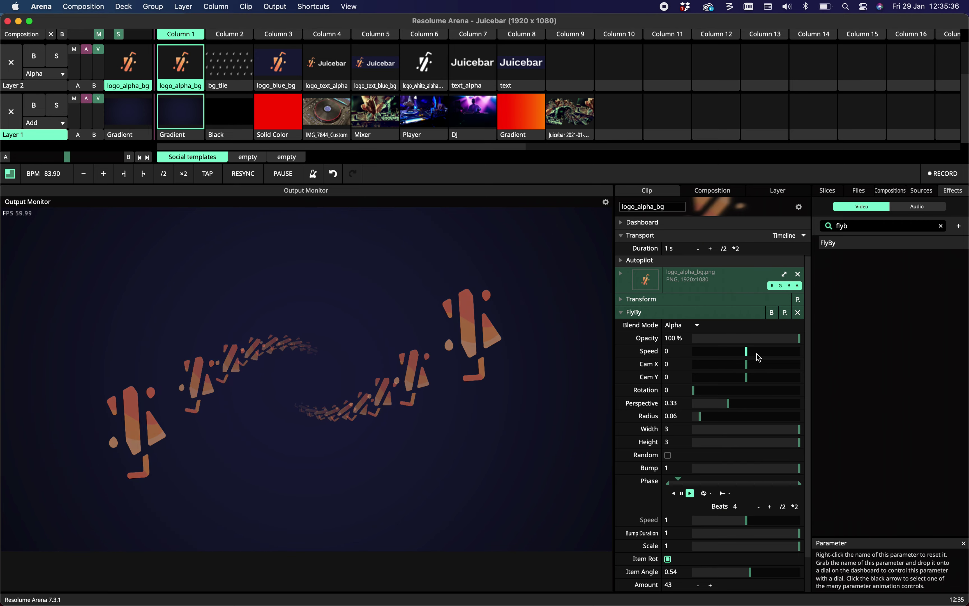
left_click(783, 507)
left_click(783, 507)
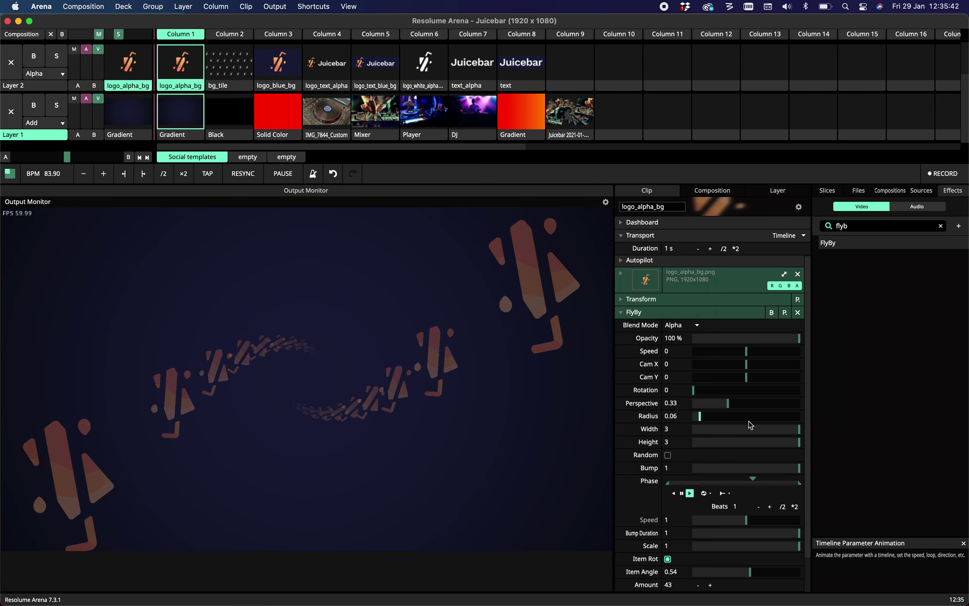
Set the FlyBy scale to 0.32, width and height to 1, and perspective to 0.17.
left_click_drag(727, 402, 776, 405)
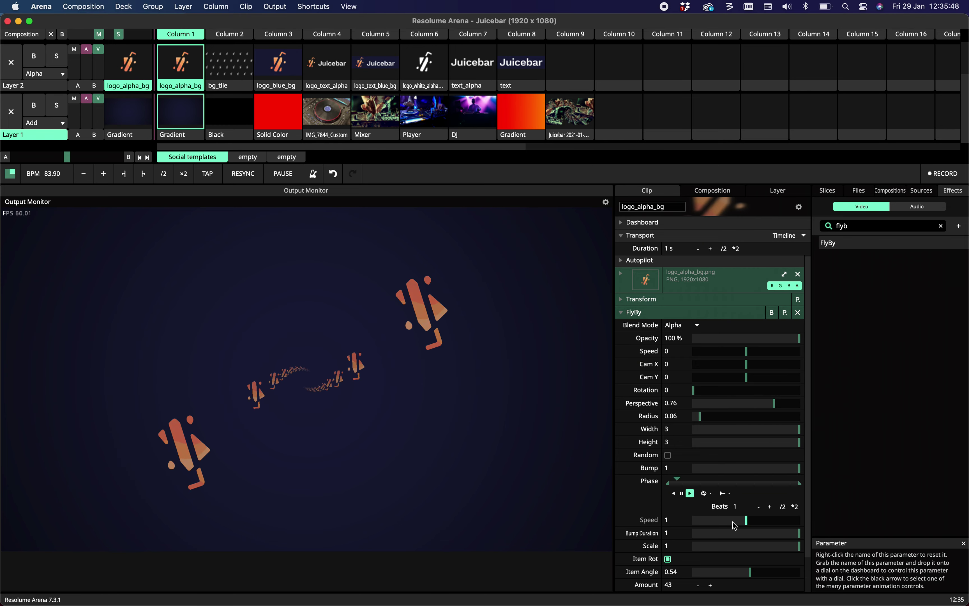
scroll(732, 522, "down", 2)
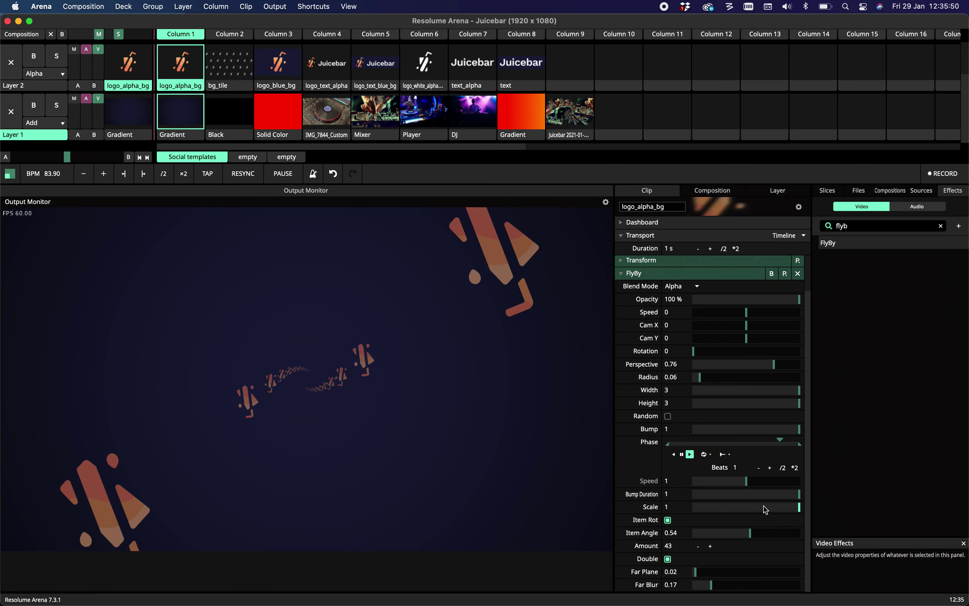
left_click_drag(763, 509, 738, 513)
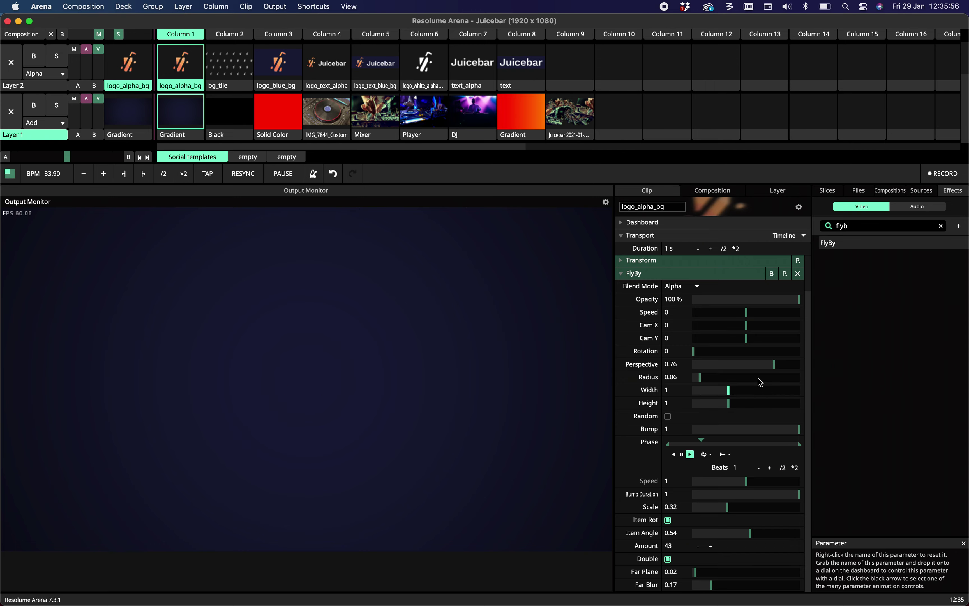
left_click_drag(738, 372, 713, 374)
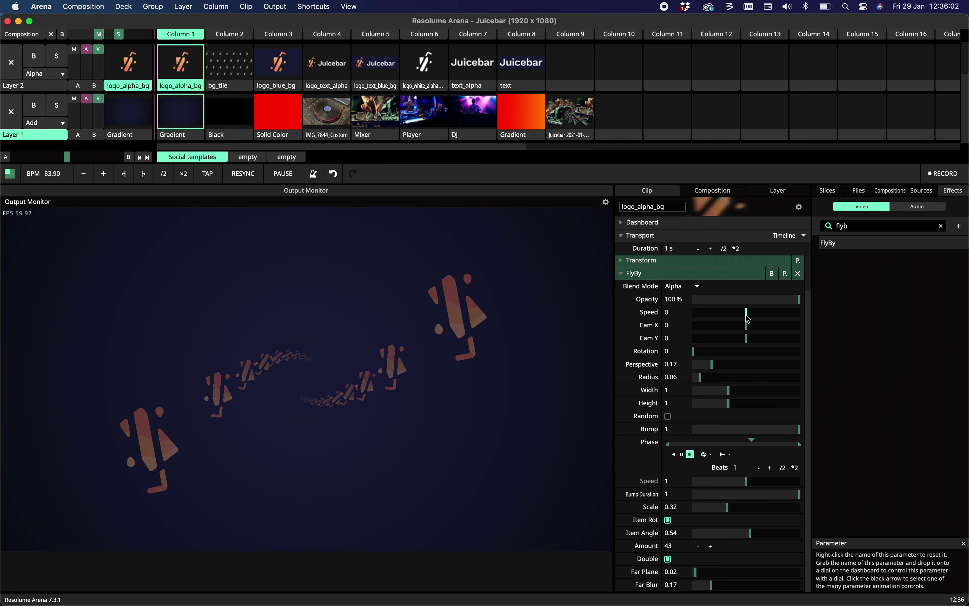
Set Cam X to -1.59 and animate Rotation with a Timeline that plays backwards.
left_click_drag(751, 327, 683, 341)
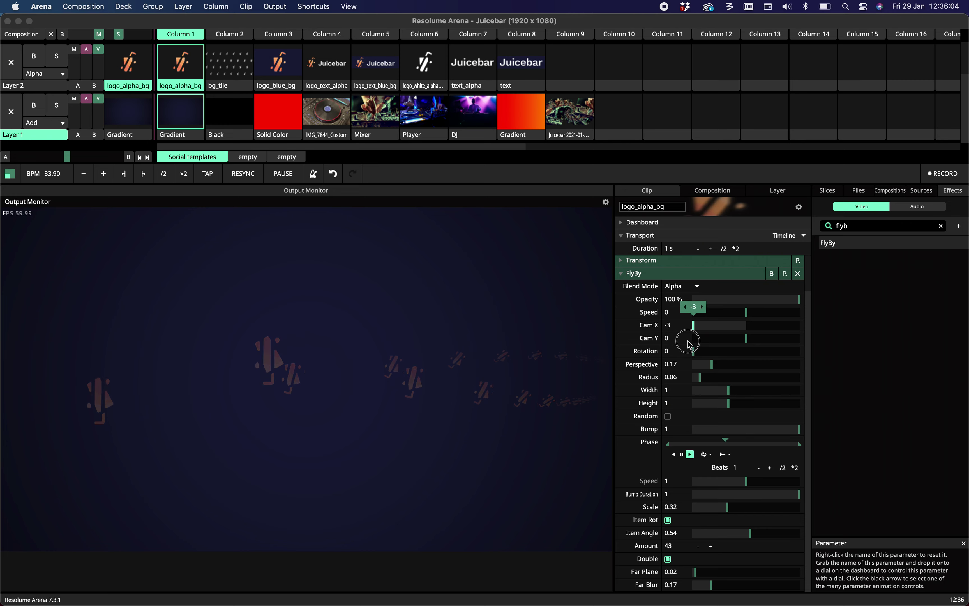
mouse_move(764, 338)
left_mouse_down()
mouse_move(713, 340)
mouse_move(720, 352)
mouse_move(759, 352)
left_mouse_up()
left_click(620, 352)
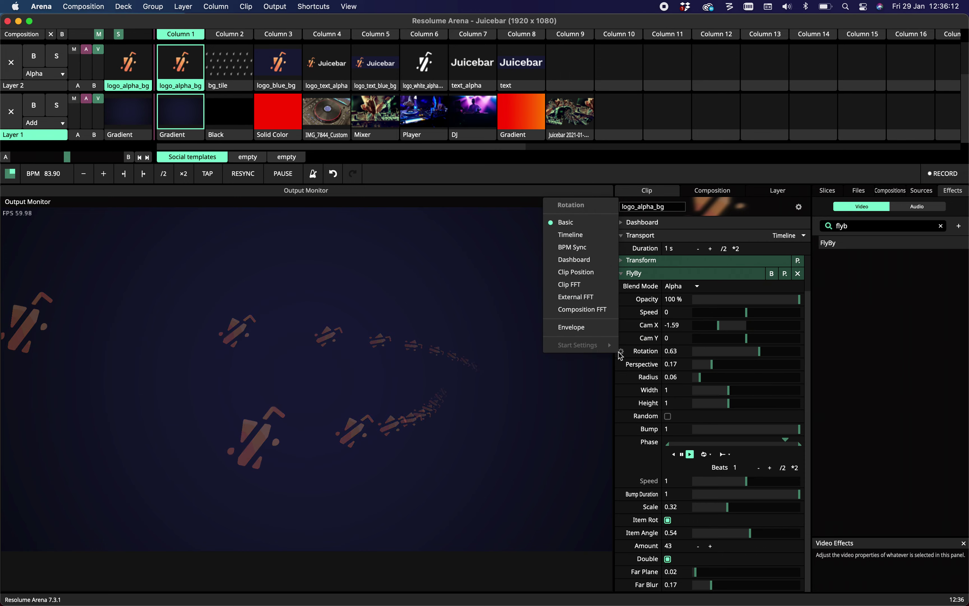
left_click(584, 238)
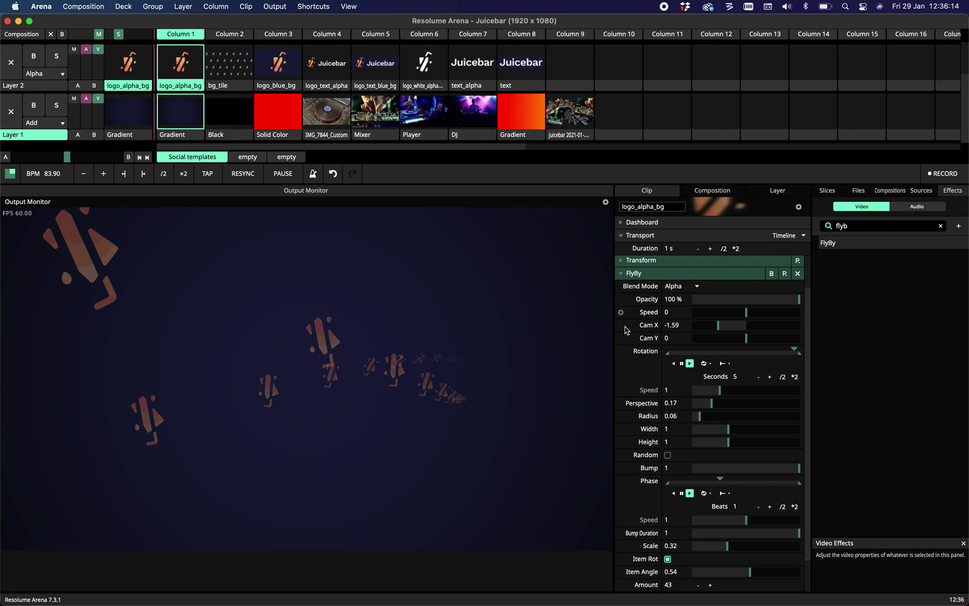
left_click(672, 363)
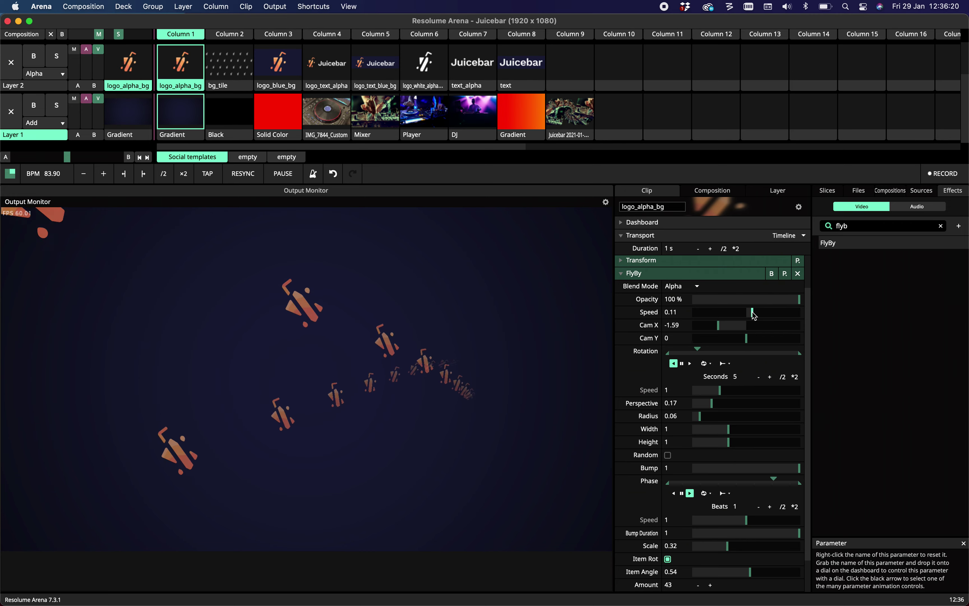
Set the FlyBy speed to 0.11 and lengthen the Phase animation to 4 beats.
left_click(795, 507)
left_click(795, 507)
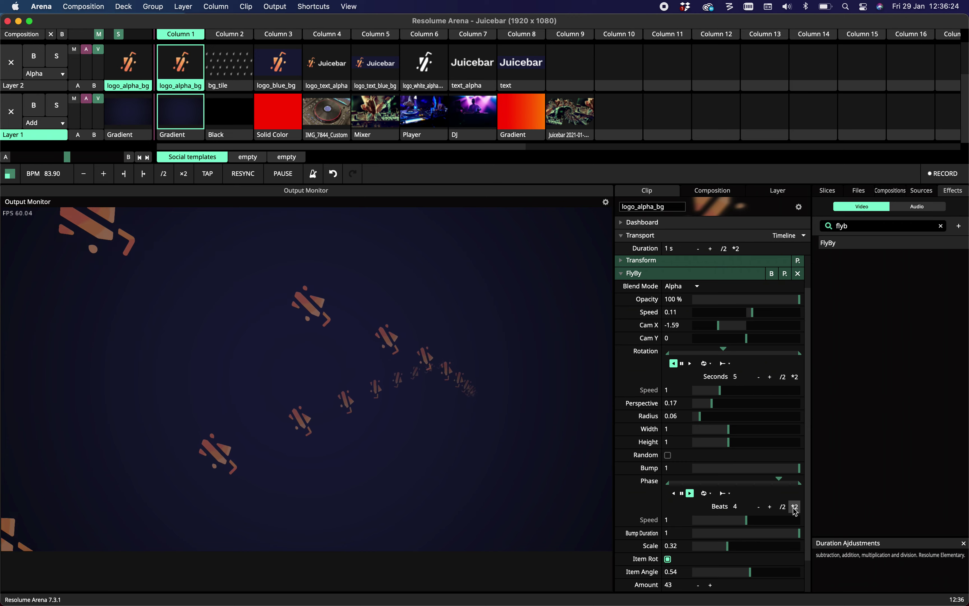
Turn on Random with an amount of 32, reset Cam X to 0, and set the FlyBy speed to 0.12.
scroll(722, 544, "down", 2)
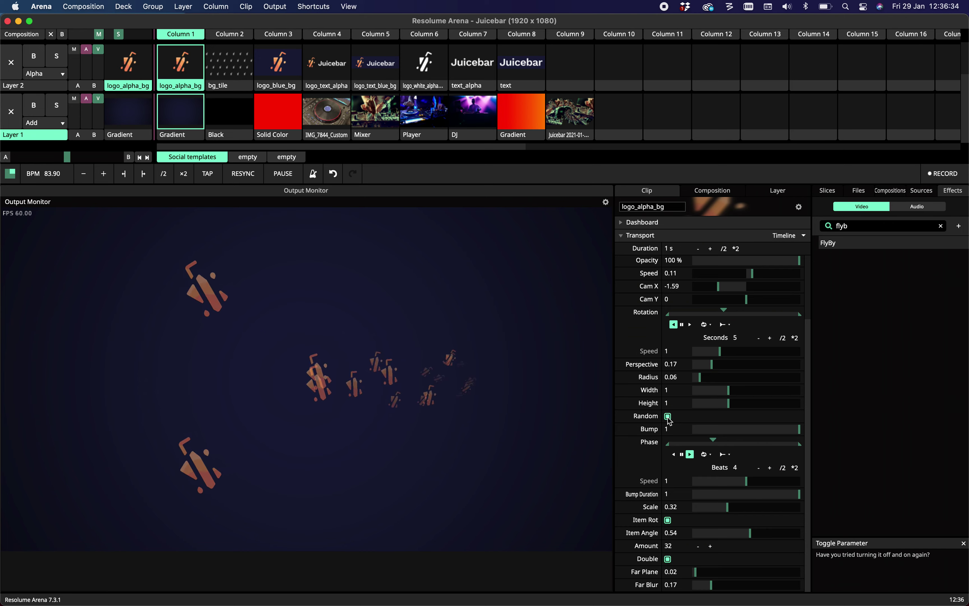
double_click(720, 290)
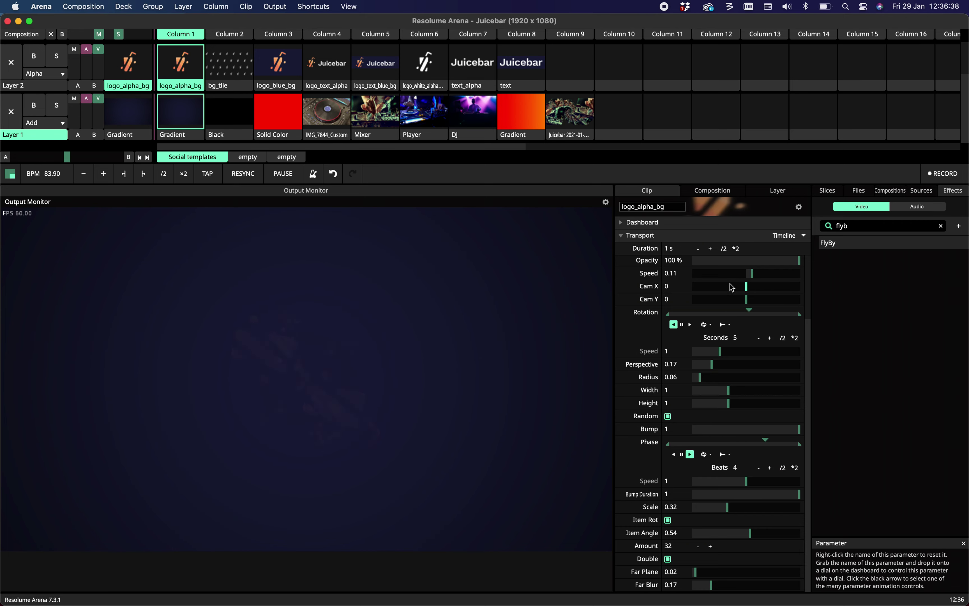
double_click(752, 274)
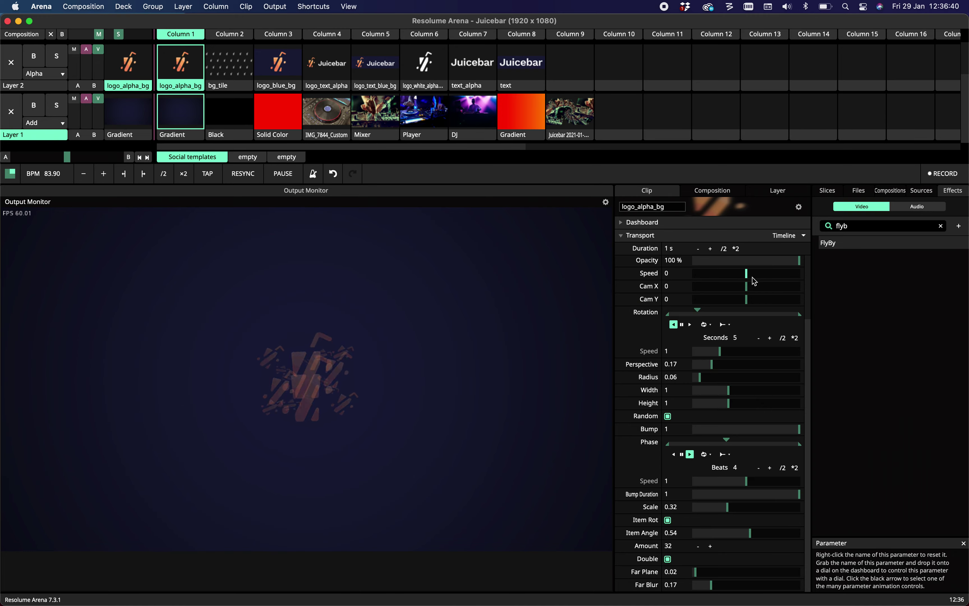
left_click_drag(752, 277, 753, 275)
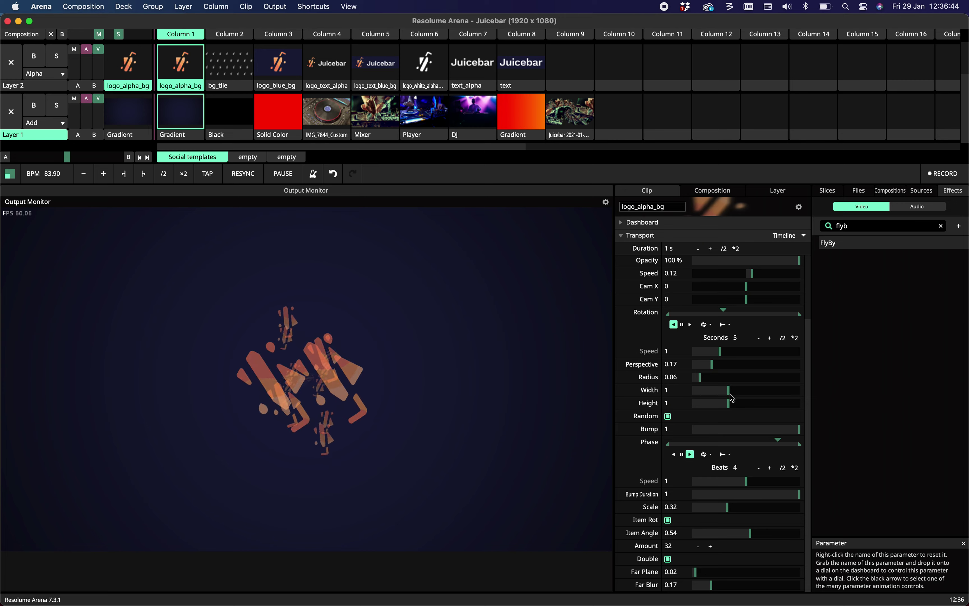
Widen the FlyBy spread to width 2.56 and height 1.93, and raise the speed to 0.78.
left_click_drag(731, 394, 785, 392)
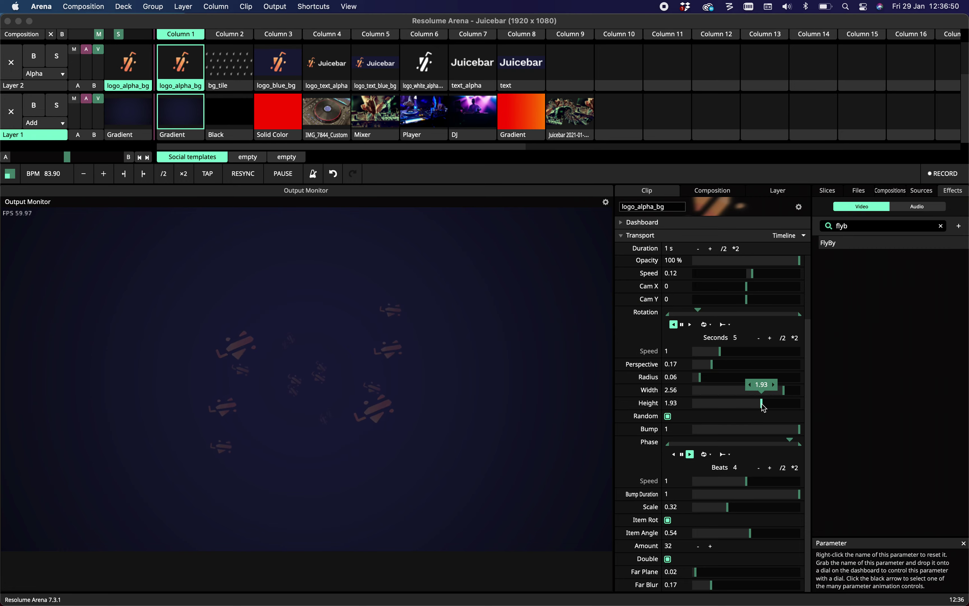
left_click_drag(755, 277, 787, 276)
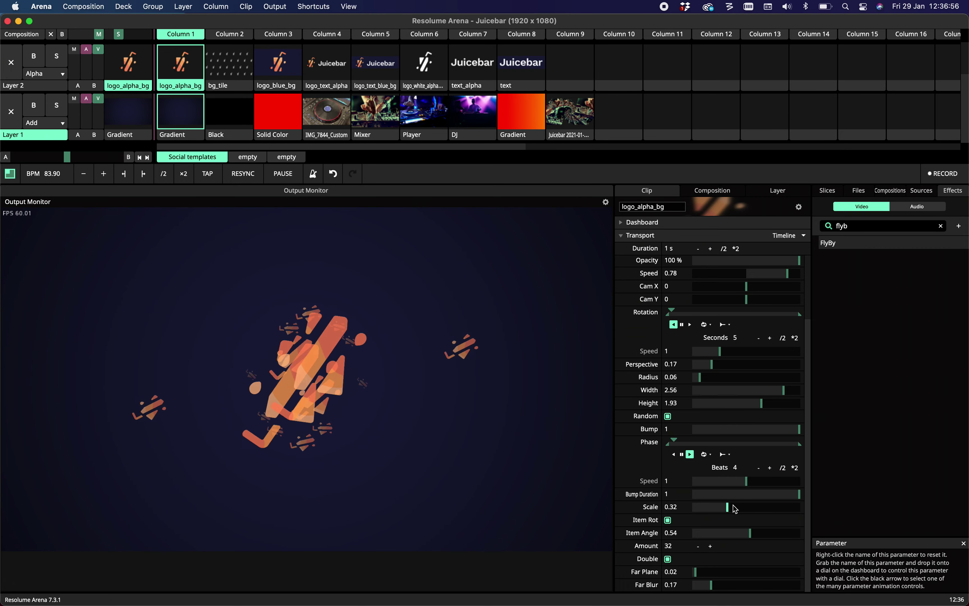
Try shorter FlyBy bump durations such as 0.41, and return the duration to 1.
left_click_drag(800, 496, 738, 501)
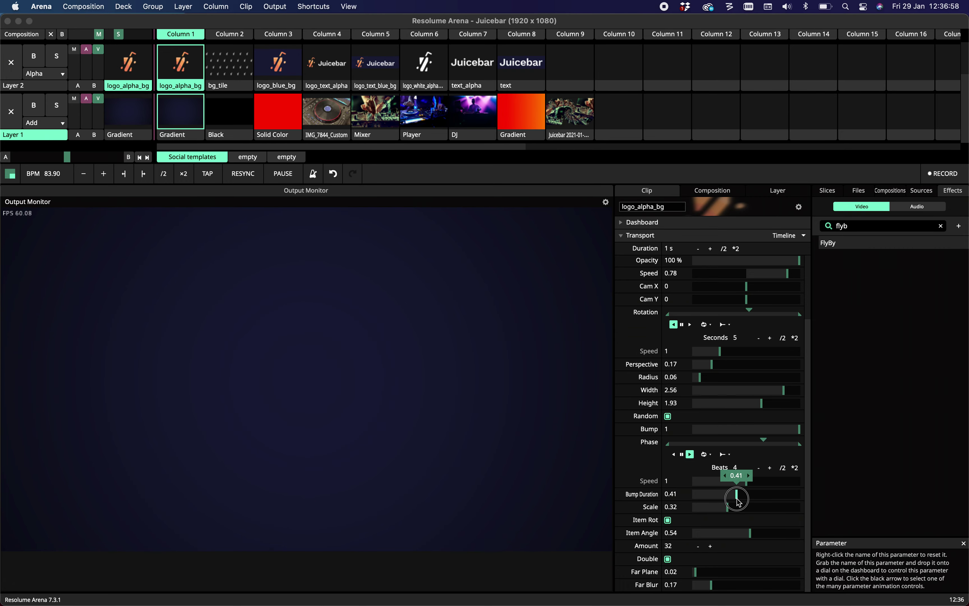
left_click_drag(706, 500, 707, 501)
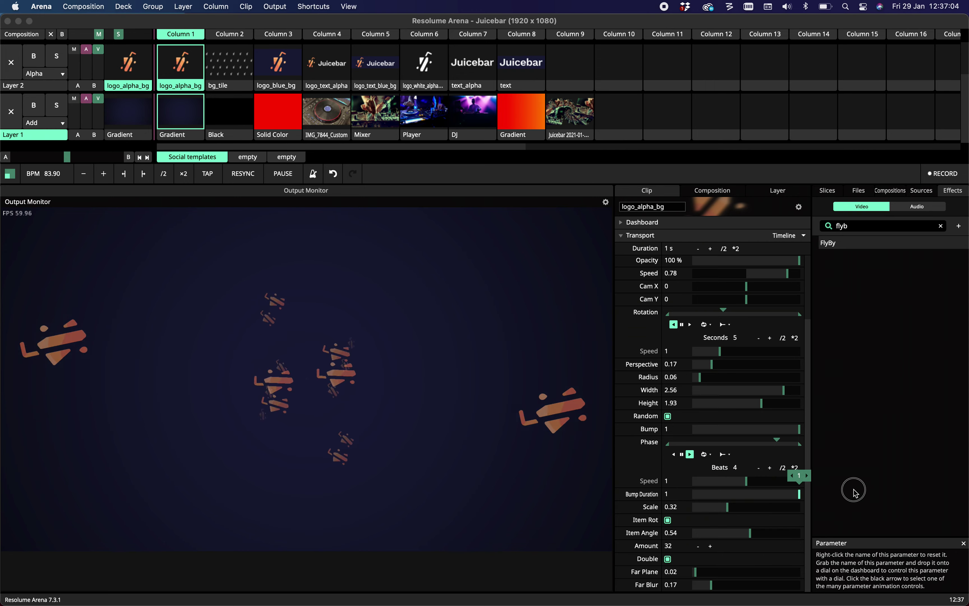
Set the FlyBy bump to 0, Cam X to -0.17, and reverse the speed to -0.96.
left_click_drag(784, 429, 665, 435)
mouse_move(747, 292)
left_mouse_down()
mouse_move(717, 304)
mouse_move(815, 297)
mouse_move(744, 310)
left_mouse_up()
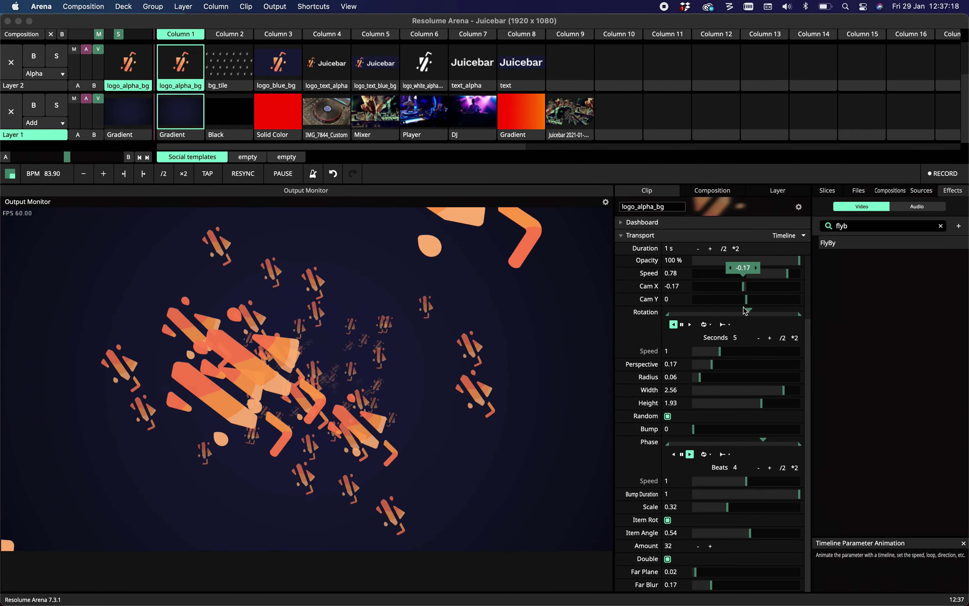
left_click_drag(772, 274, 697, 298)
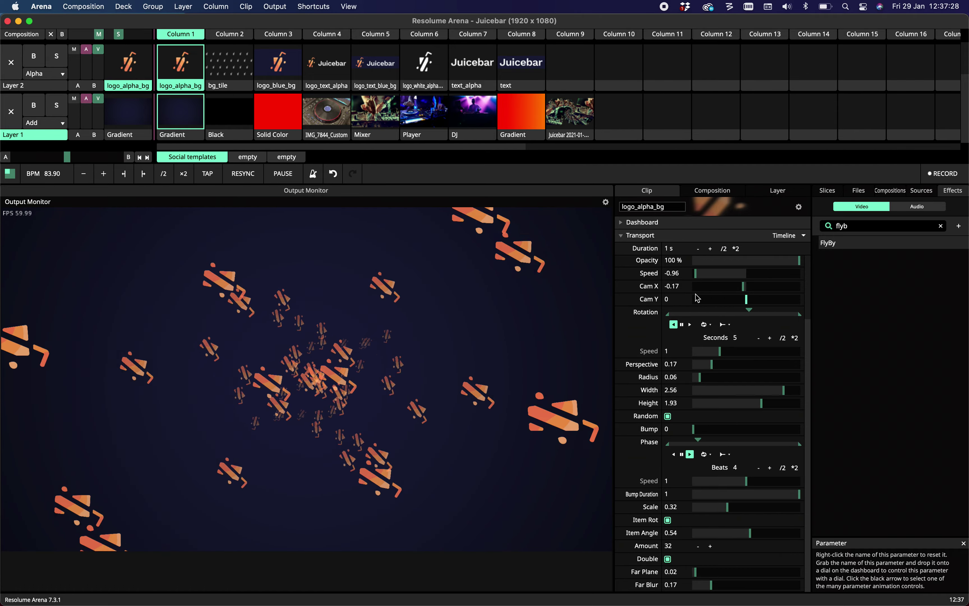
double_click(696, 274)
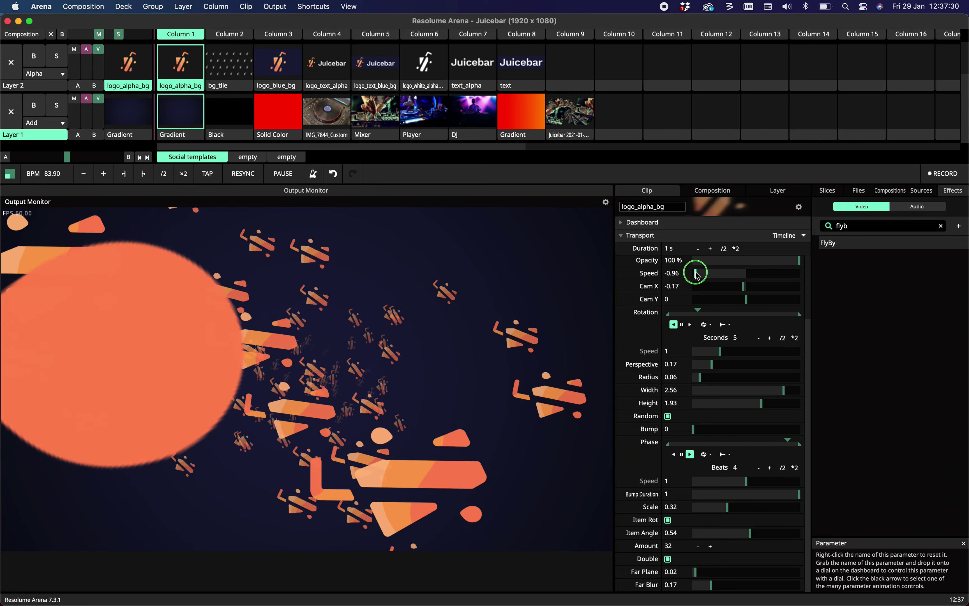